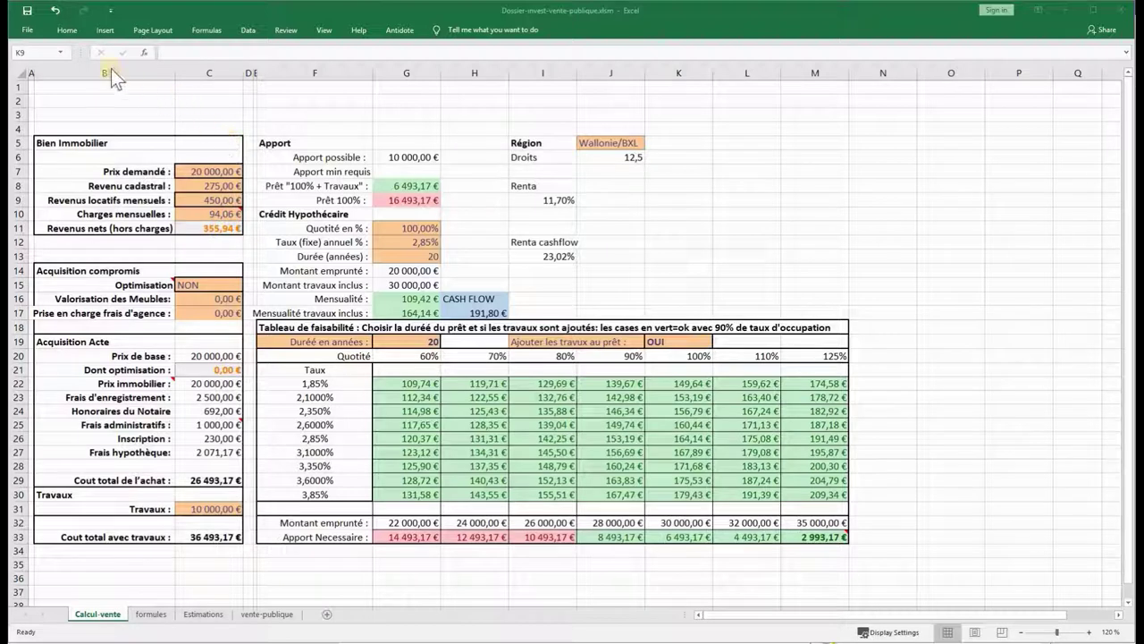
- Check in the Excel Options add-ins list that the Solver Add-in is active, and leave without changing anything
{"action": "left_click", "coordinate": [27, 32]}
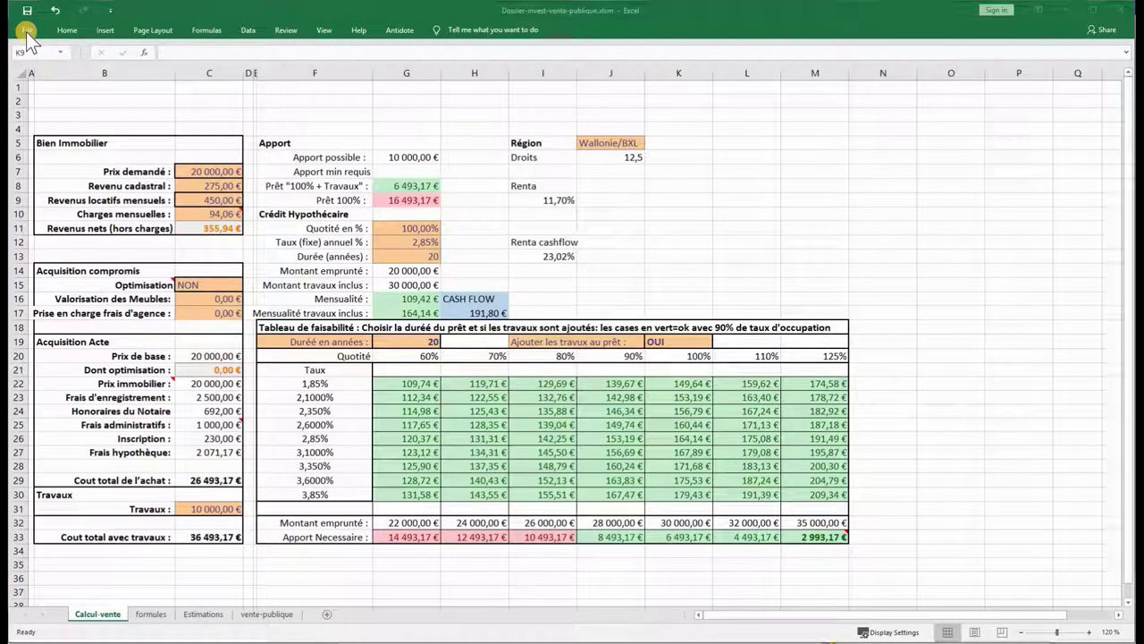
{"action": "left_click", "coordinate": [28, 32]}
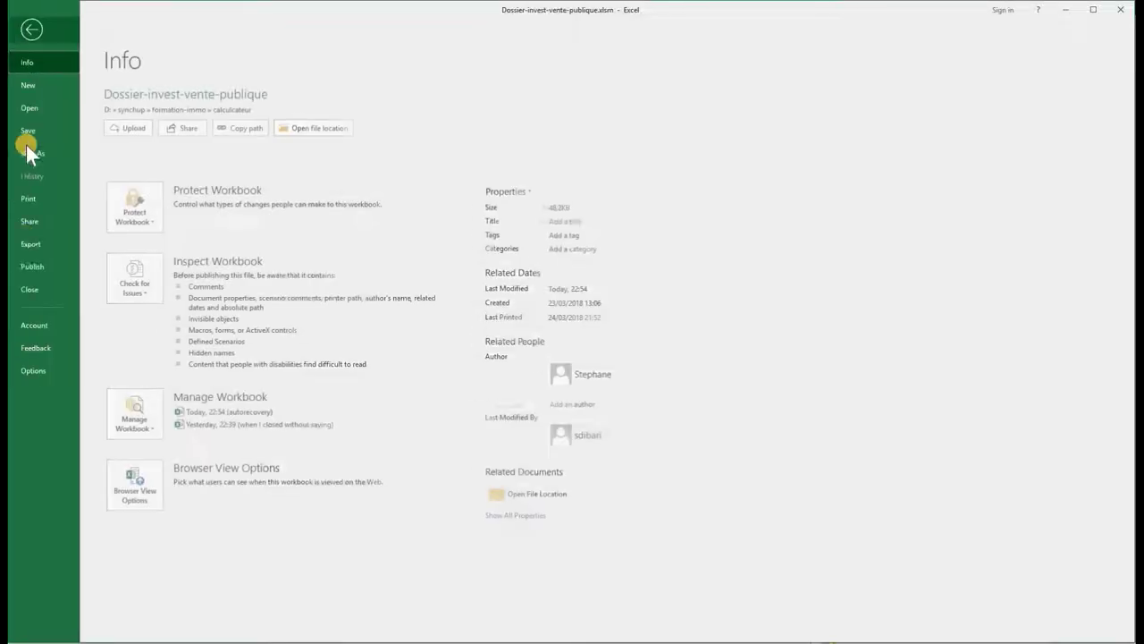
{"action": "left_click", "coordinate": [32, 370]}
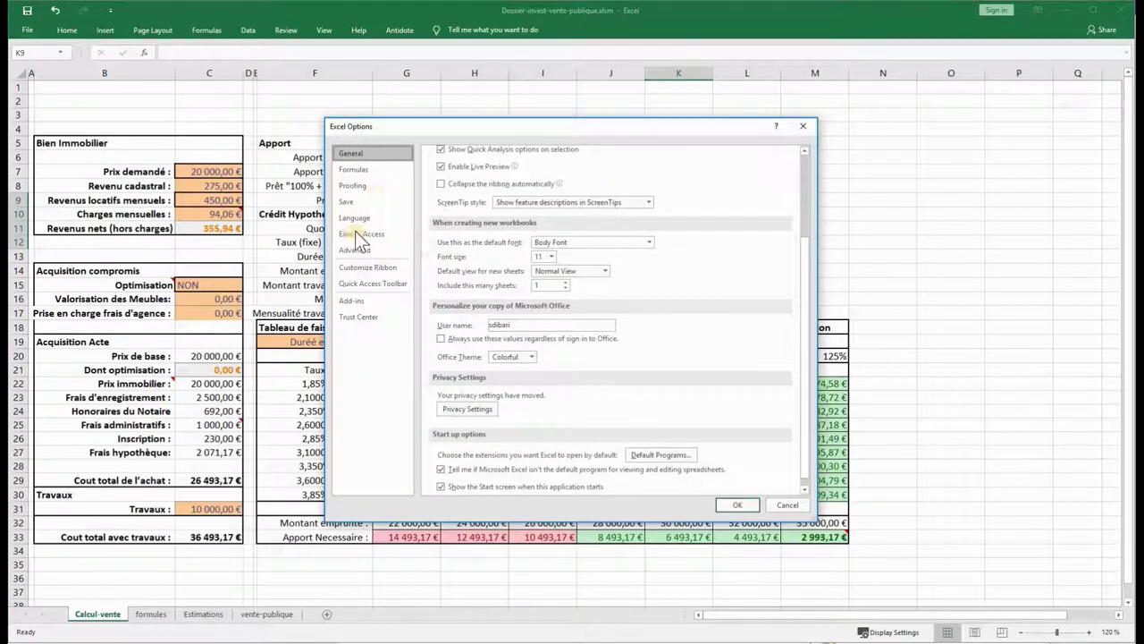
{"action": "left_click", "coordinate": [340, 303]}
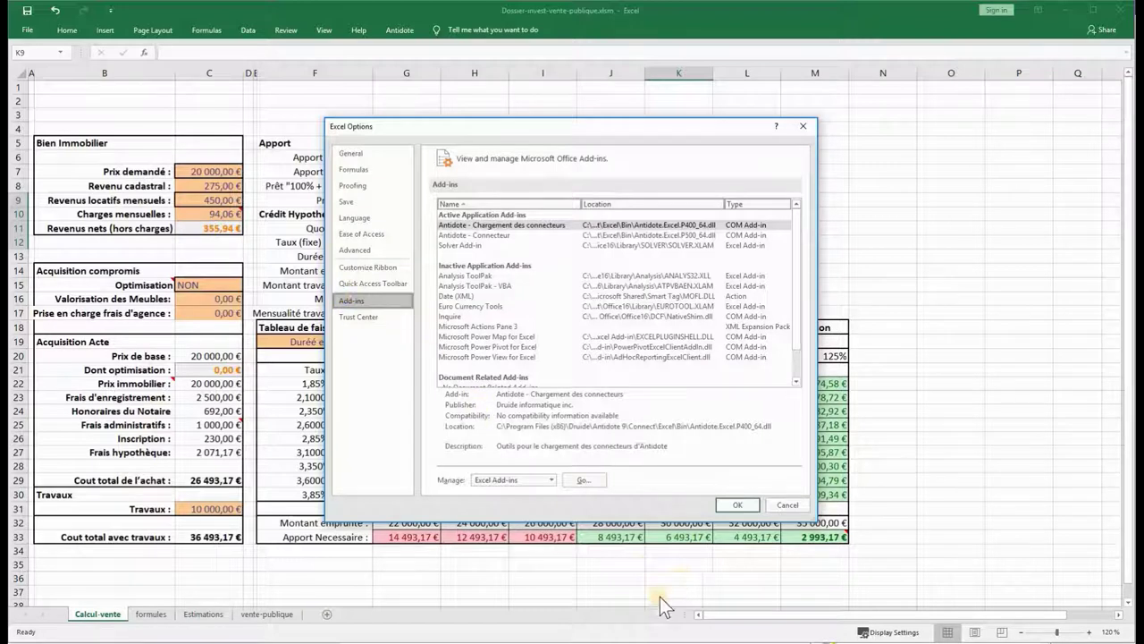
{"action": "left_click", "coordinate": [448, 245]}
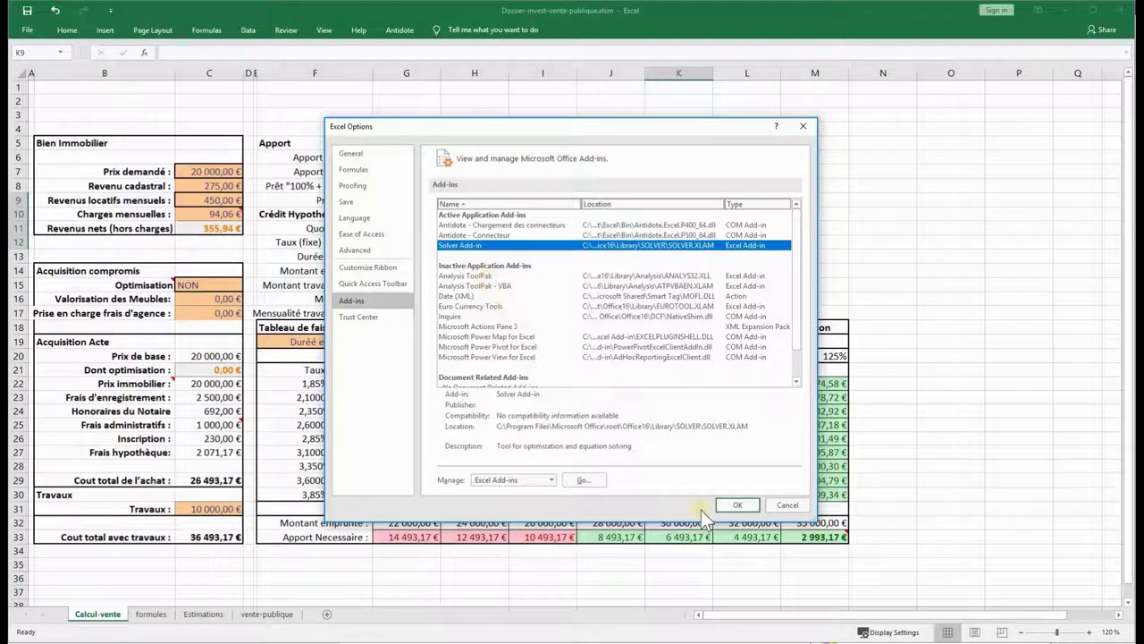
{"action": "left_click", "coordinate": [775, 503]}
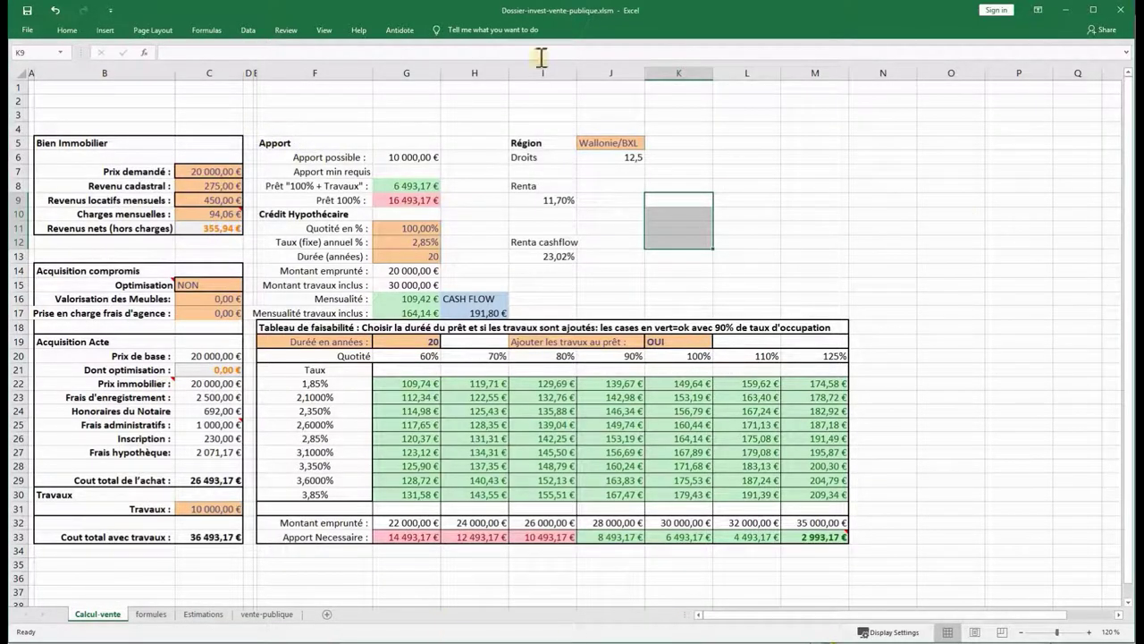
- Examine the cadastral income, monthly rent and monthly charges on the Calcul-vente sheet, with the Estimations sheet as the source of the charges
{"action": "left_click", "coordinate": [191, 186]}
{"action": "left_click", "coordinate": [192, 200]}
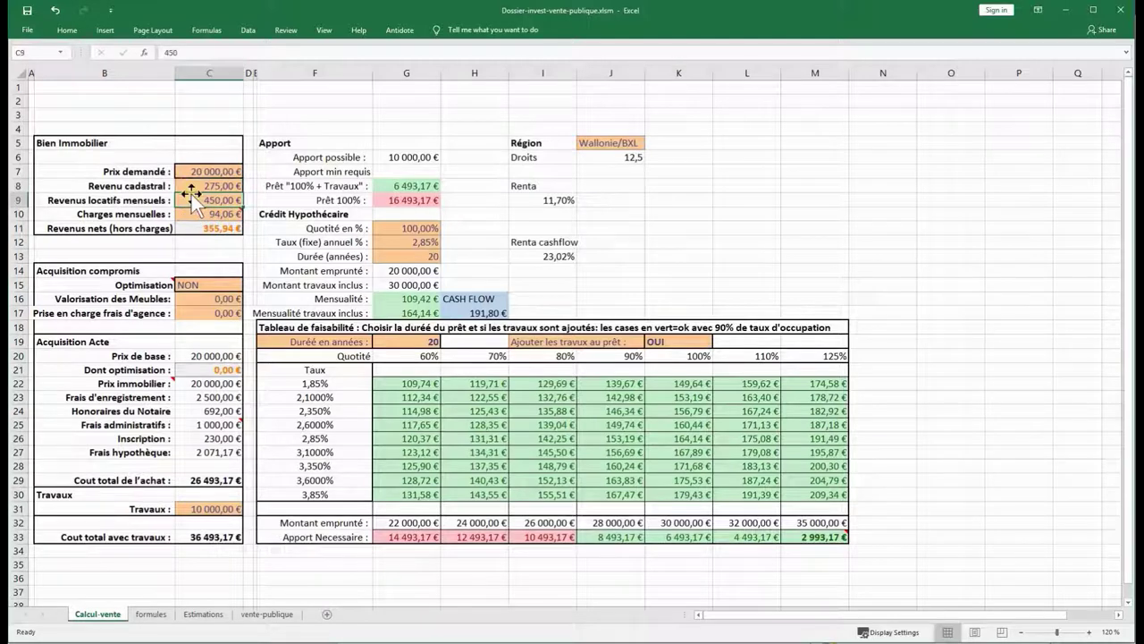
{"action": "left_click", "coordinate": [205, 219]}
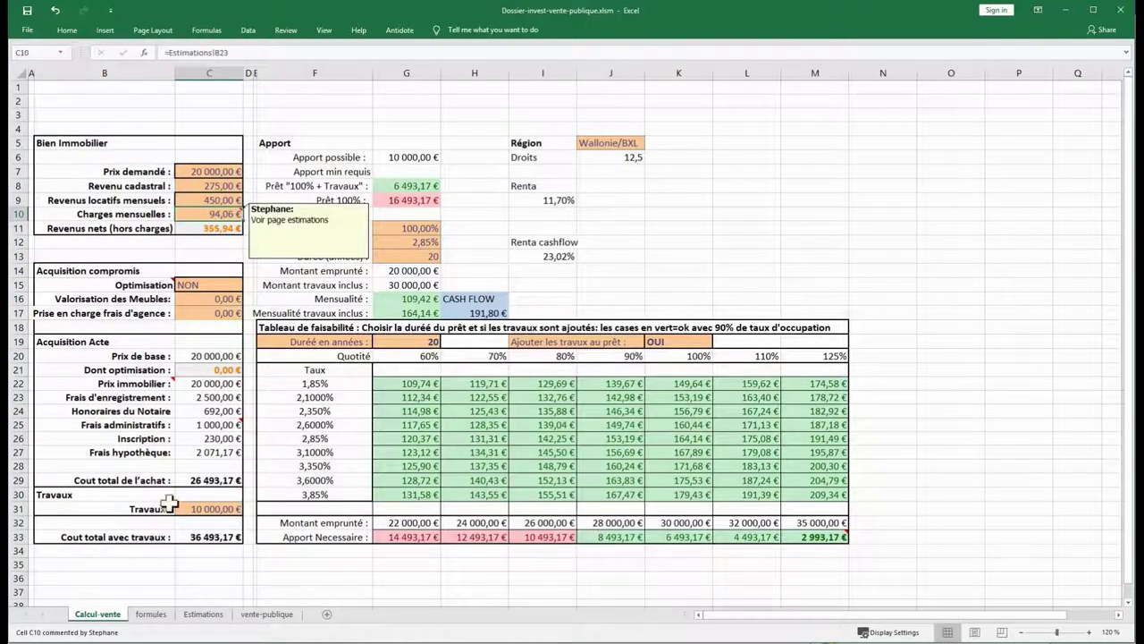
{"action": "left_click", "coordinate": [199, 615]}
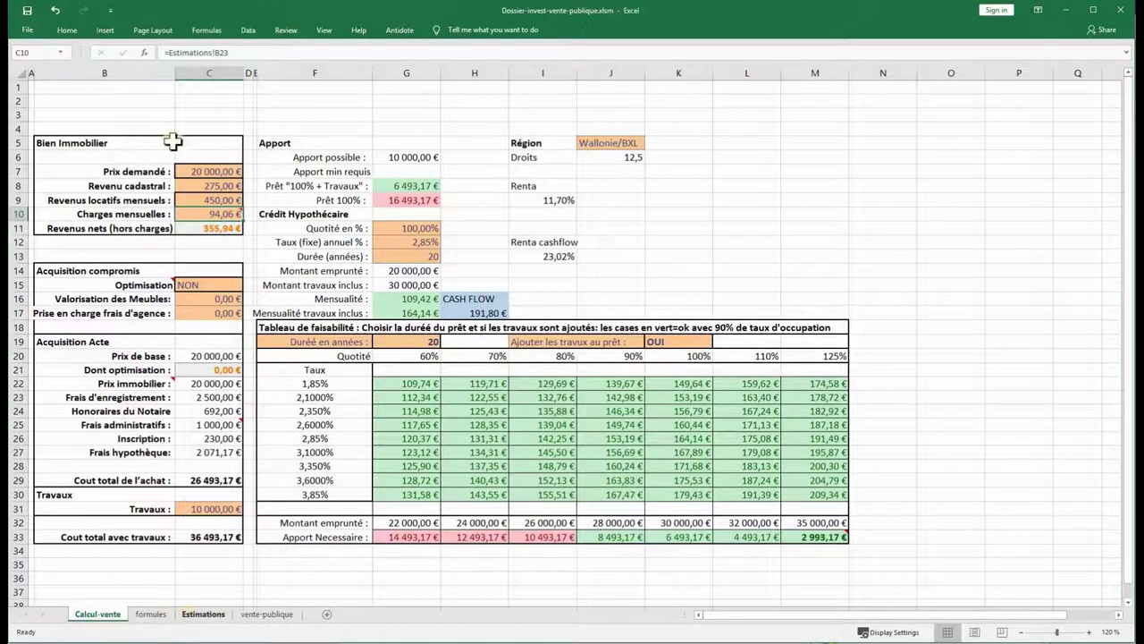
{"action": "left_click", "coordinate": [95, 616]}
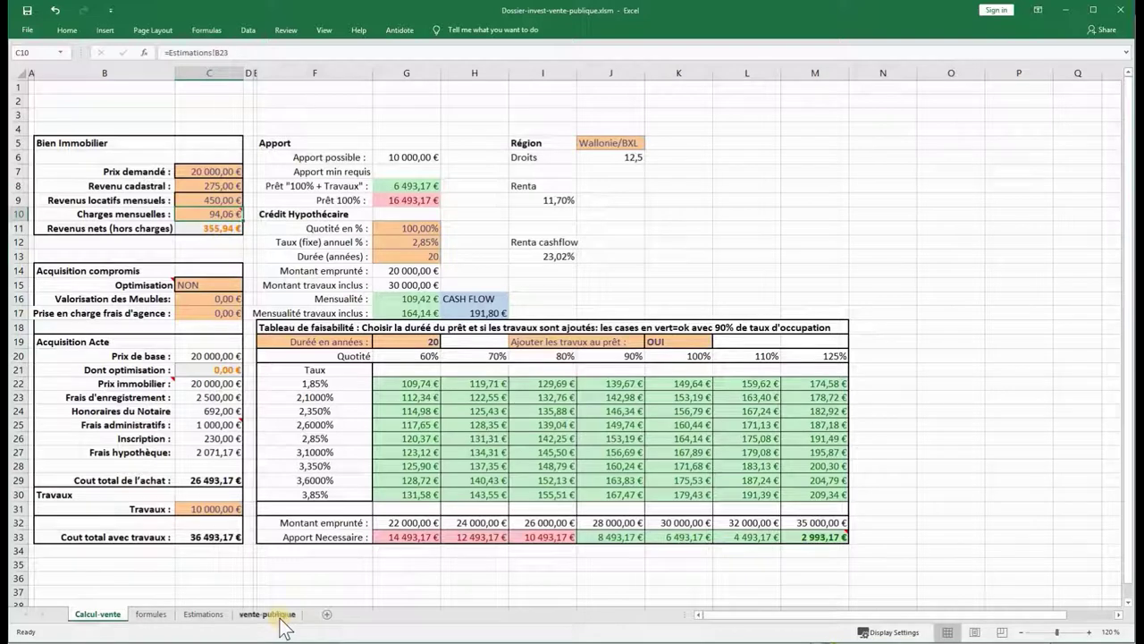
- On the vente-publique sheet, run the Trouver enchere max calculation for the available contribution and keep the Solver solution
{"action": "left_click", "coordinate": [269, 614]}
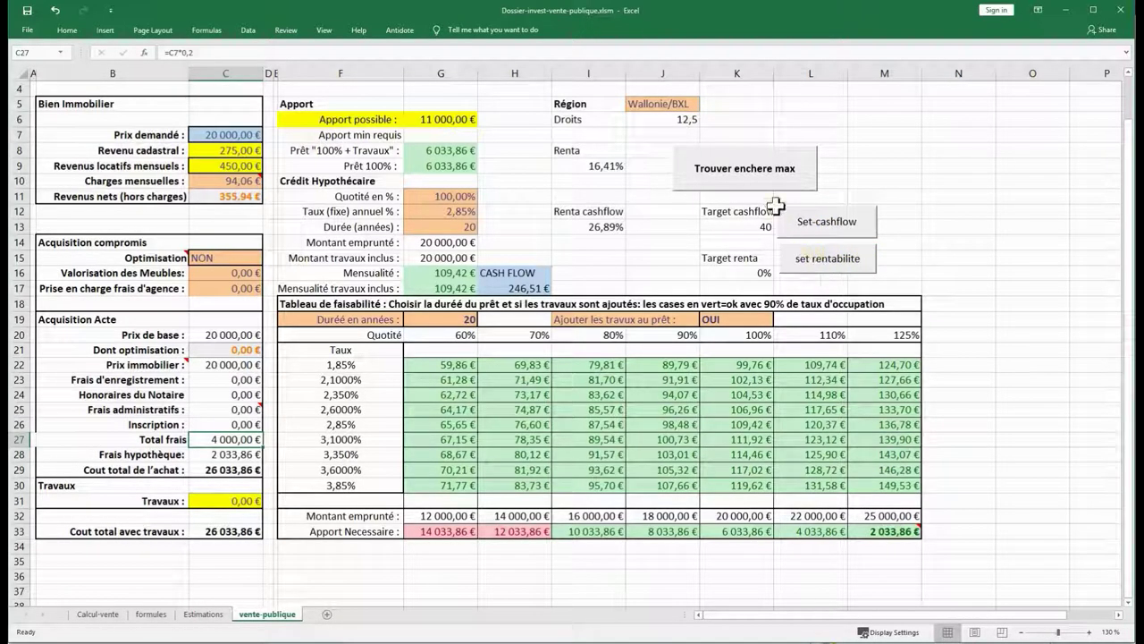
{"action": "left_click", "coordinate": [704, 189]}
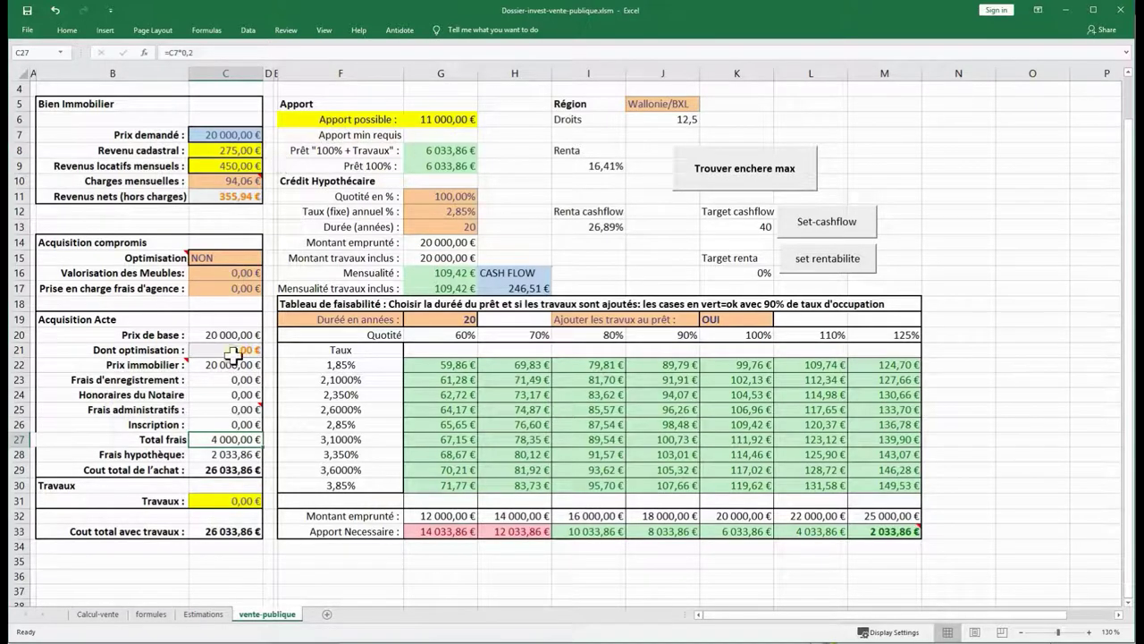
{"action": "left_click", "coordinate": [376, 119]}
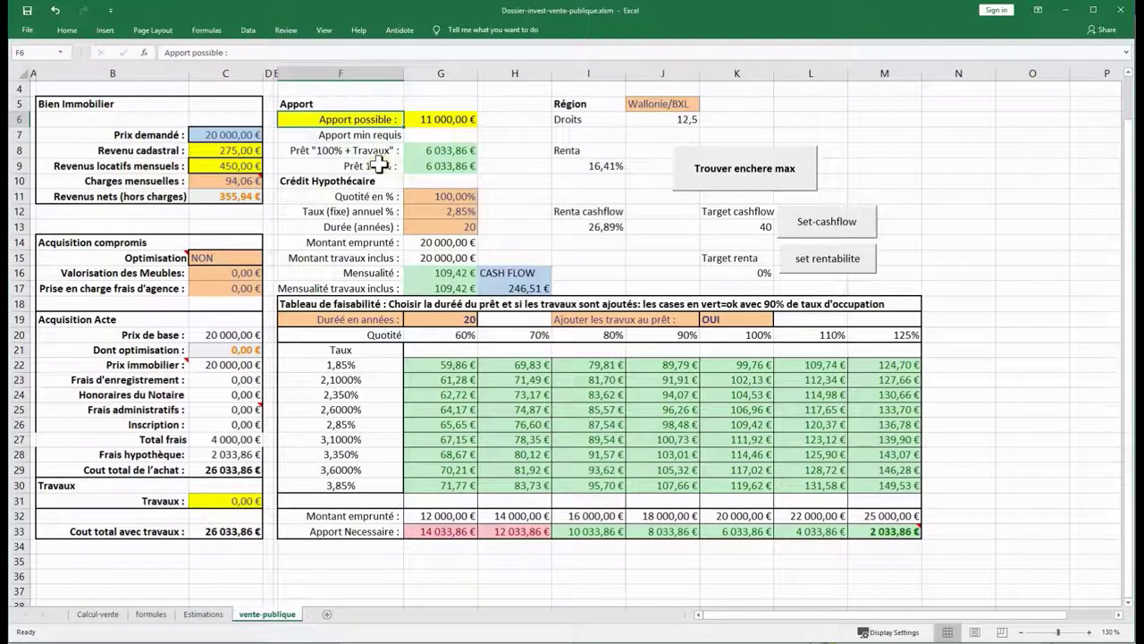
{"action": "left_click", "coordinate": [432, 122]}
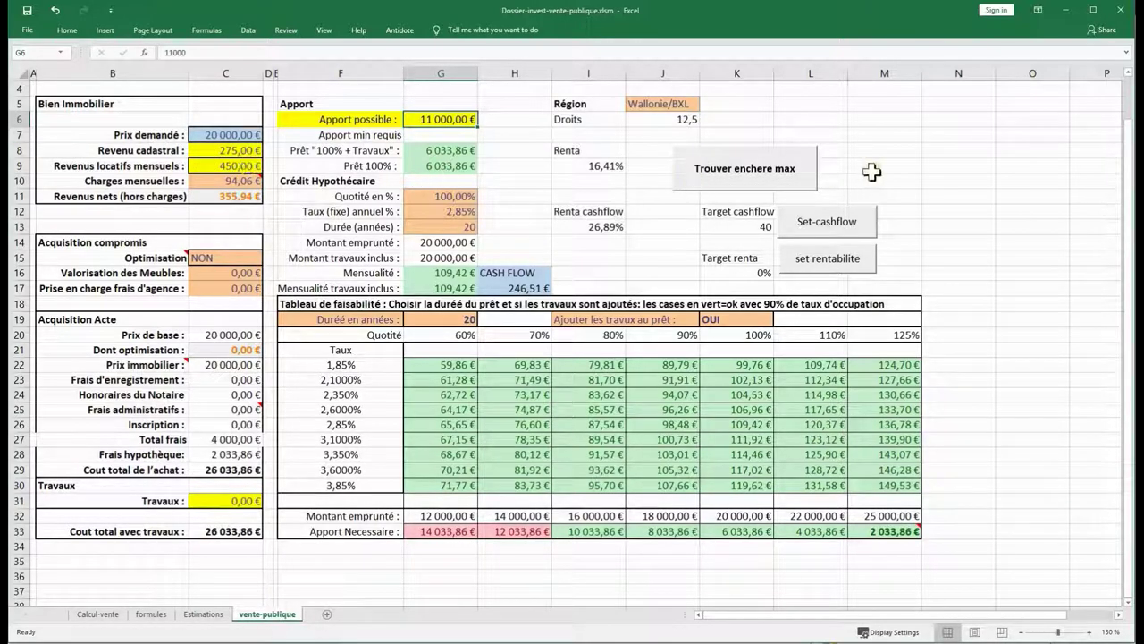
{"action": "left_click", "coordinate": [771, 171]}
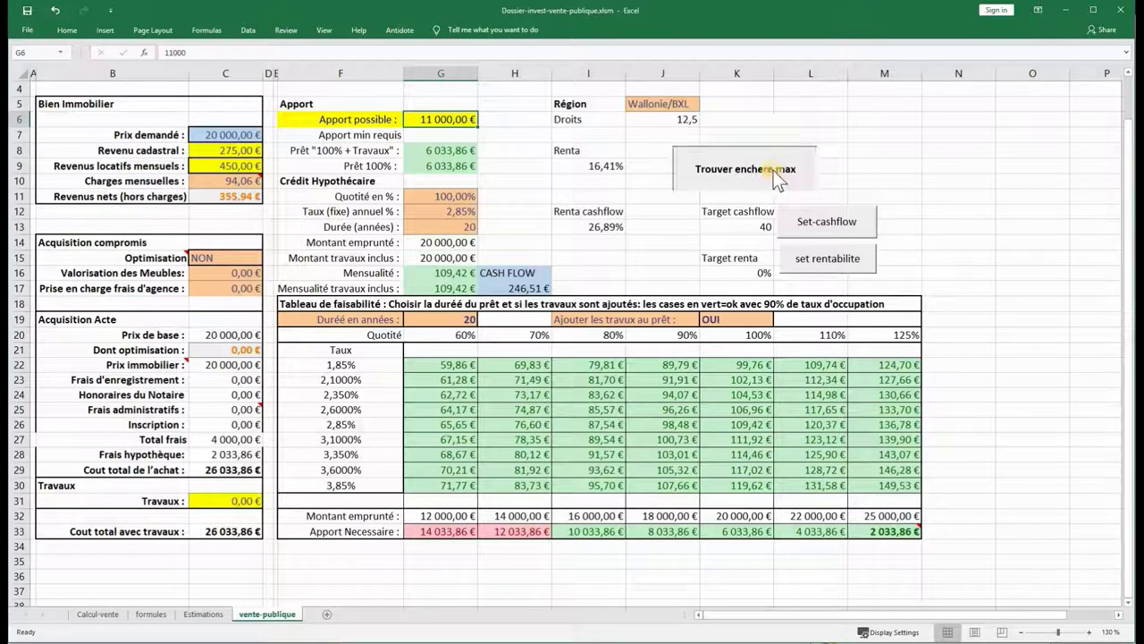
{"action": "left_click_drag", "start_coordinate": [205, 206], "coordinate": [592, 211]}
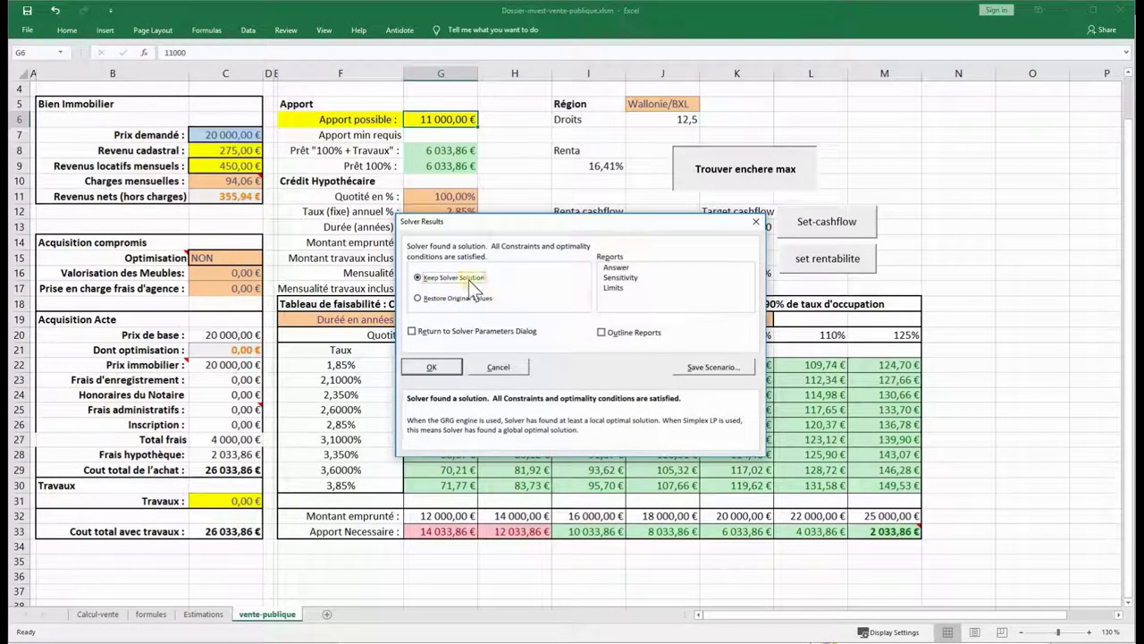
{"action": "left_click", "coordinate": [425, 367]}
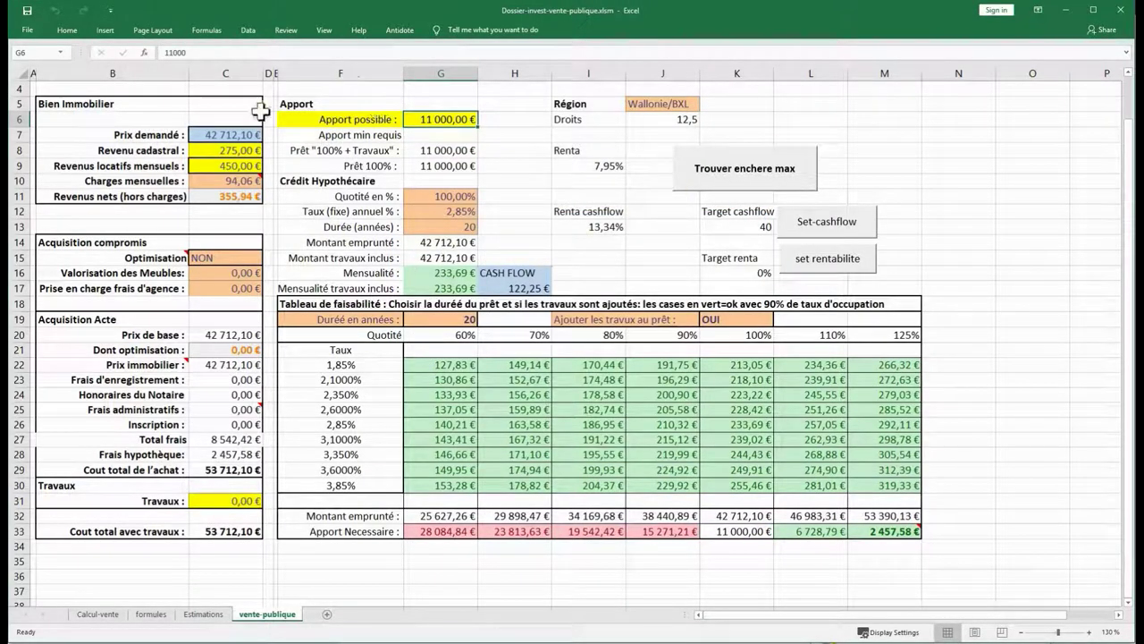
- Examine the calculated asking price, monthly rent, available contribution and cash flow on the vente-publique sheet
{"action": "left_click", "coordinate": [215, 135]}
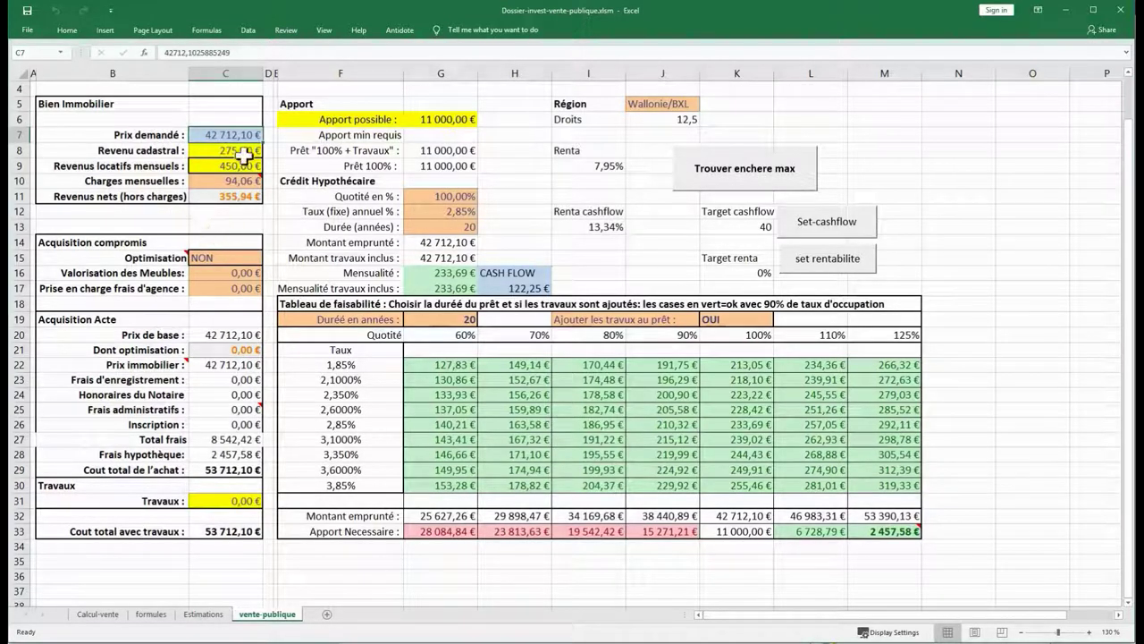
{"action": "left_click", "coordinate": [223, 166]}
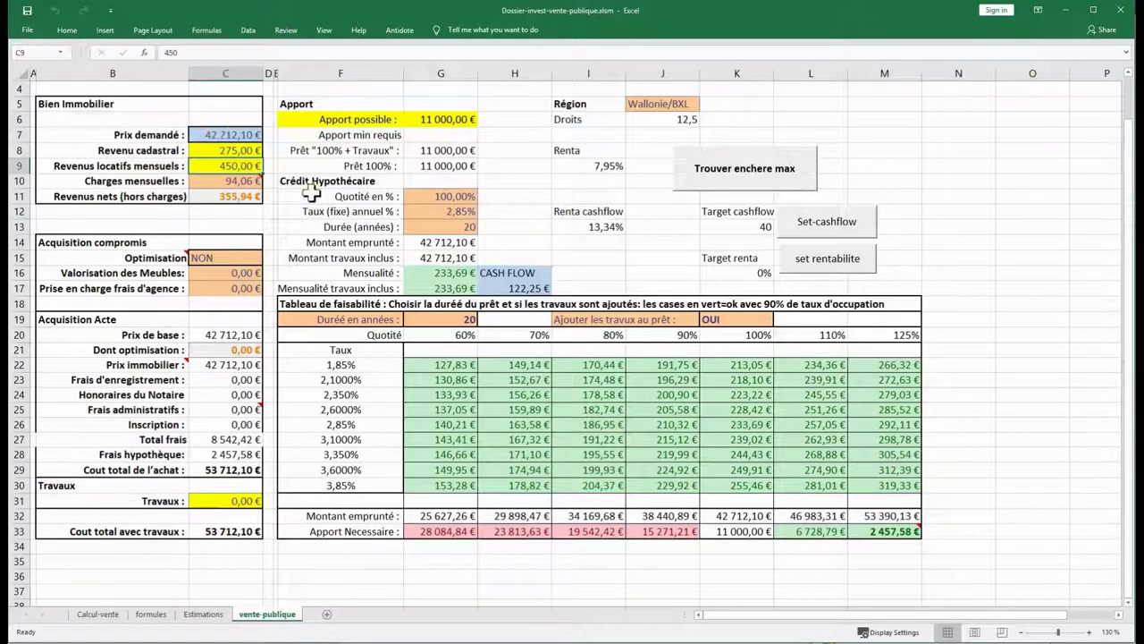
{"action": "left_click", "coordinate": [440, 122]}
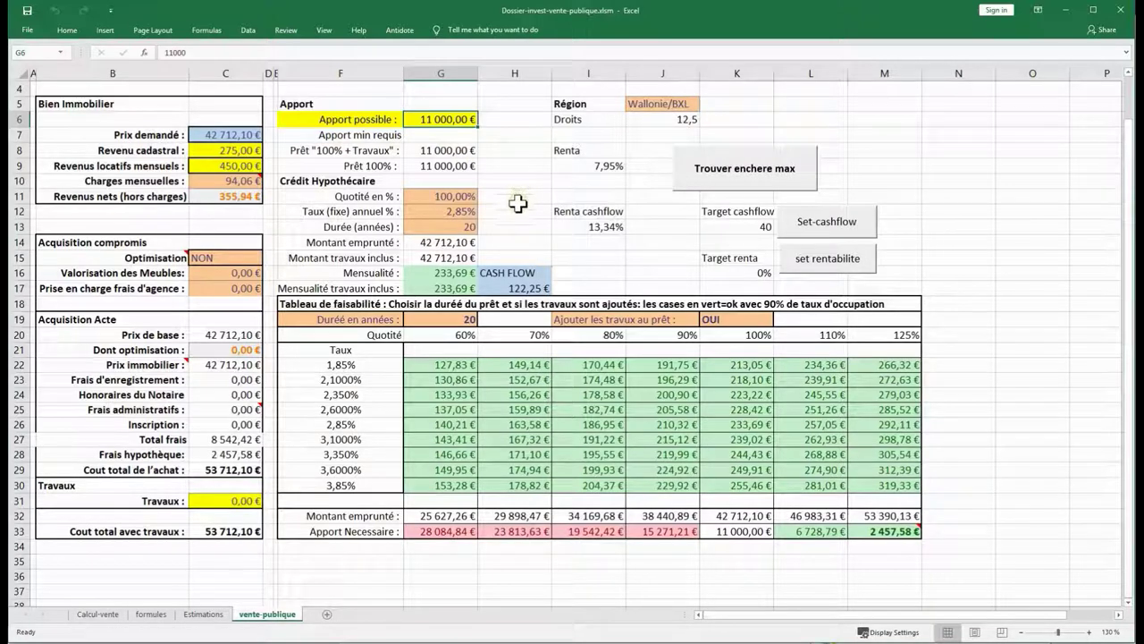
{"action": "left_click", "coordinate": [516, 288]}
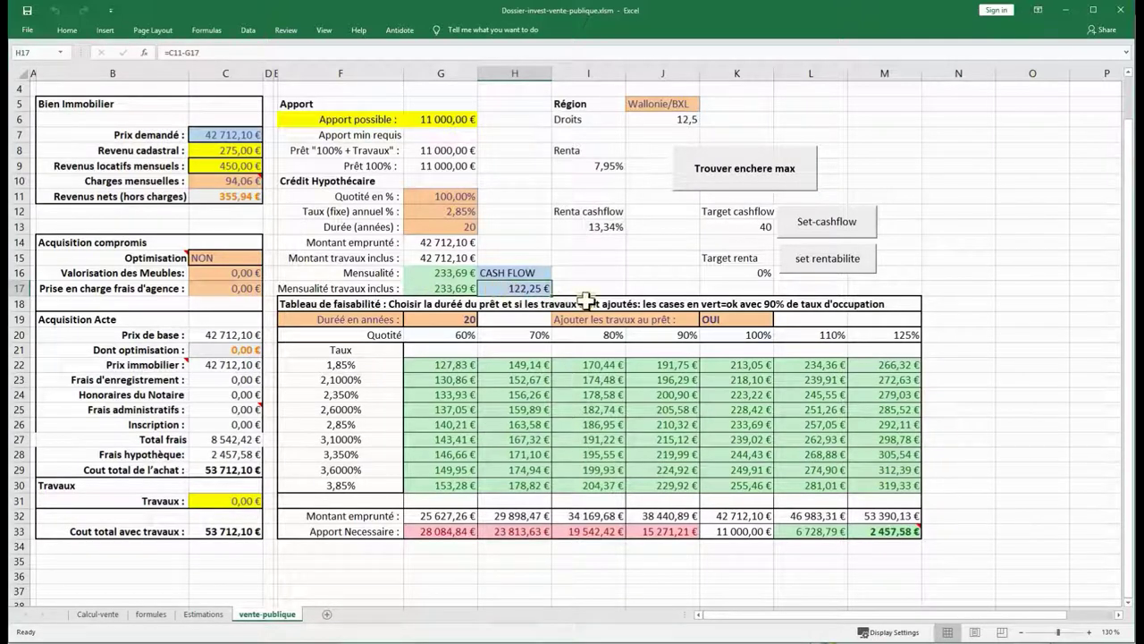
- Set the target cashflow to 150, run the Set-cashflow calculation and keep the Solver solution
{"action": "left_click", "coordinate": [745, 228]}
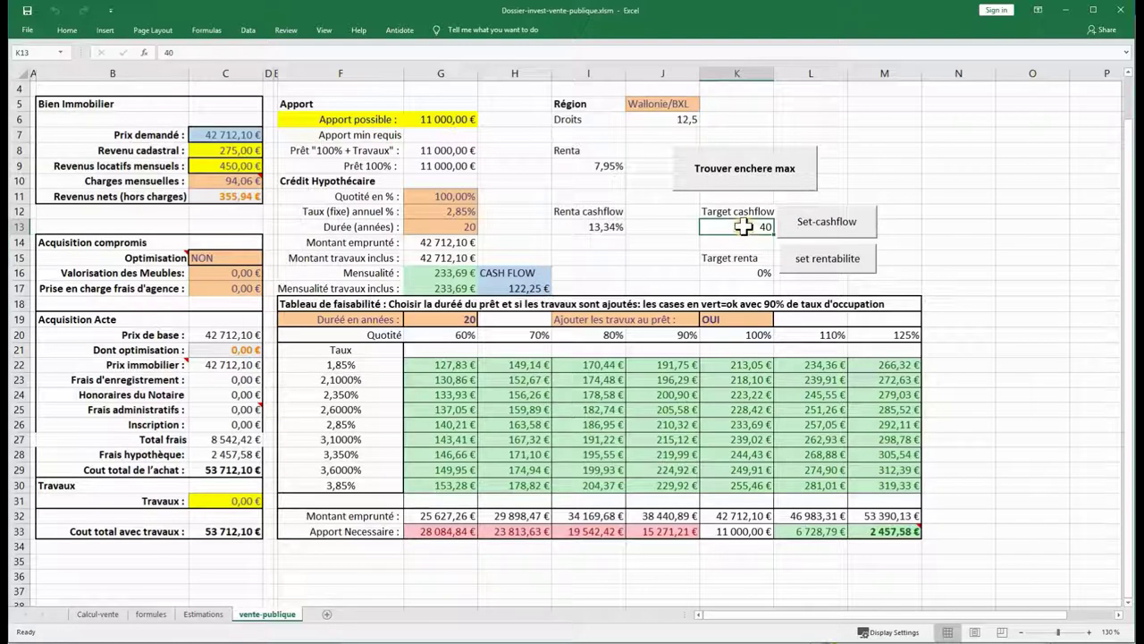
{"action": "type", "text": "50"}
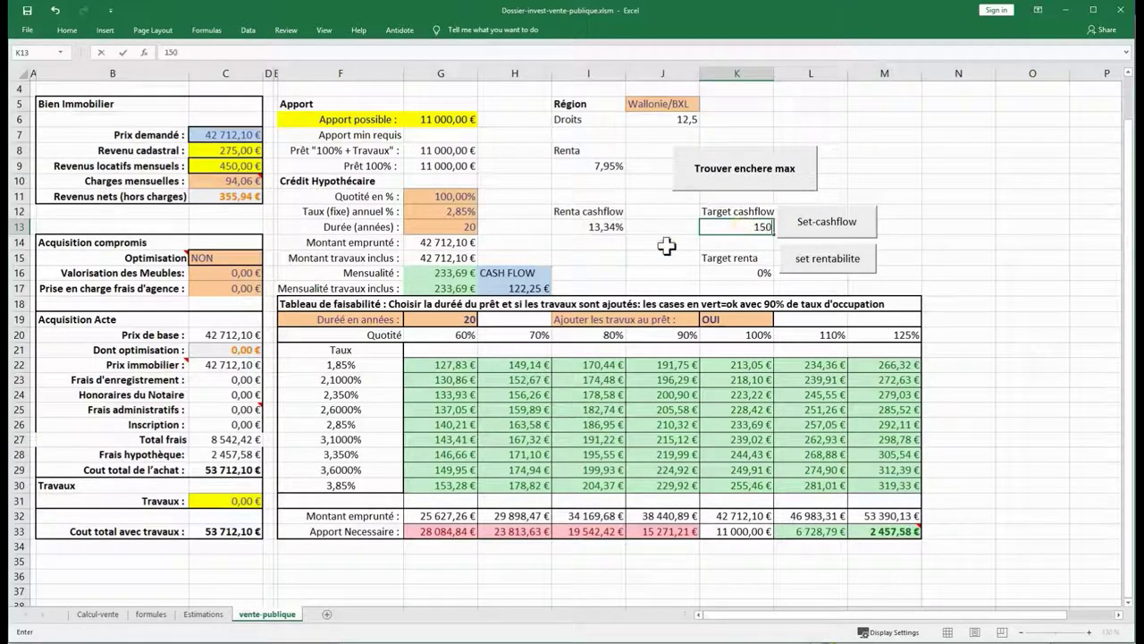
{"action": "left_click", "coordinate": [661, 273]}
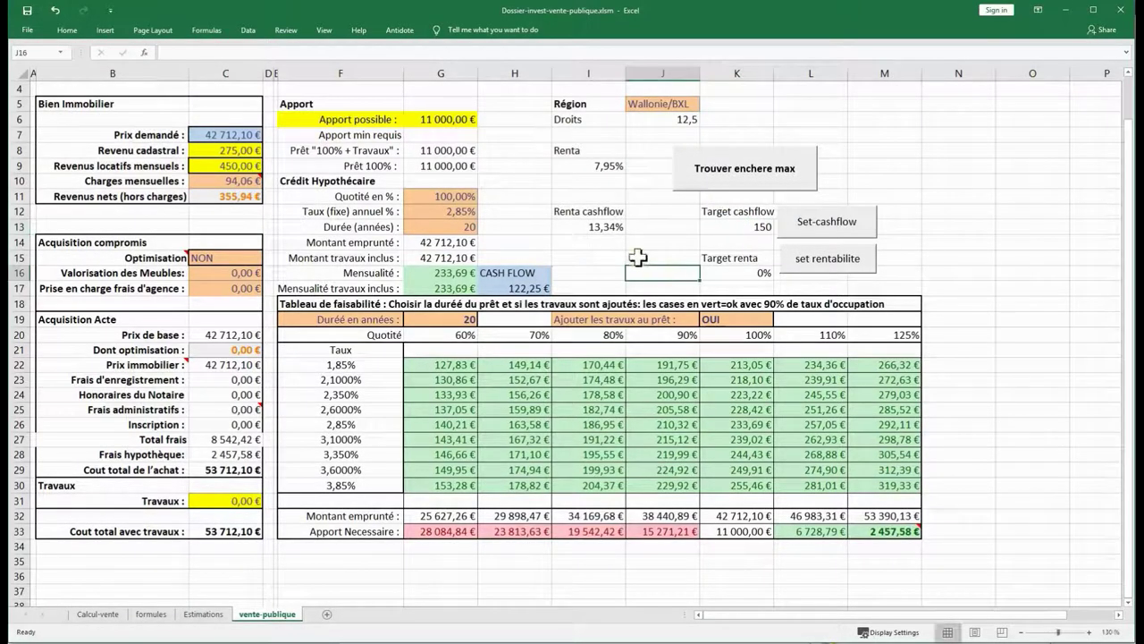
{"action": "left_click", "coordinate": [830, 221]}
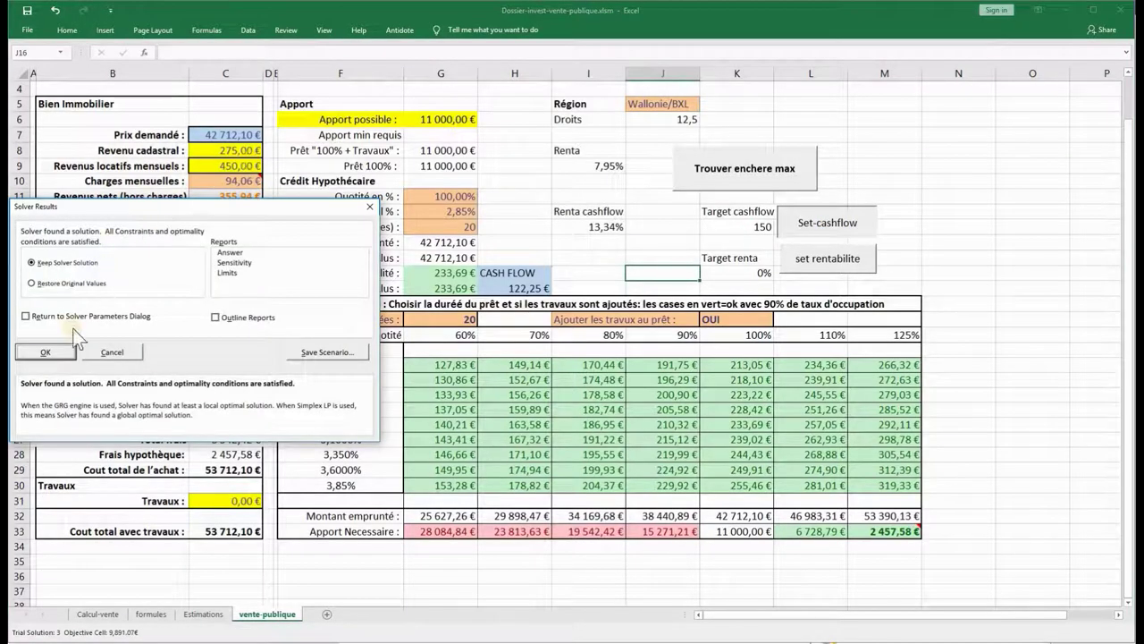
{"action": "left_click", "coordinate": [59, 355]}
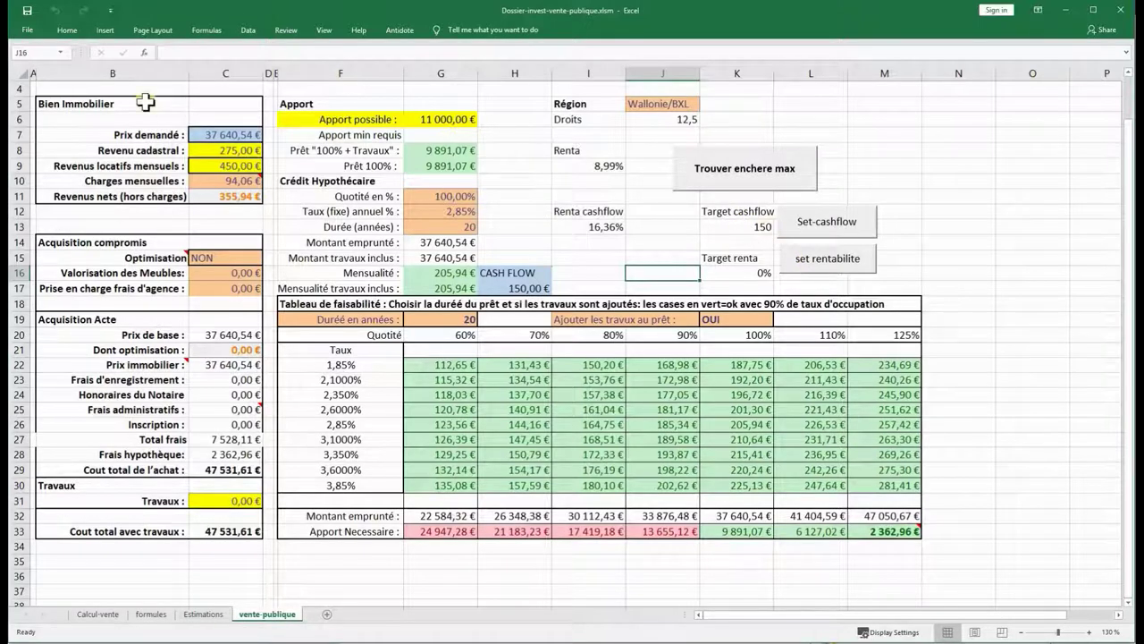
- Reset the target cashflow to 0, rerun the Set-cashflow calculation and keep the Solver solution
{"action": "left_click", "coordinate": [212, 135]}
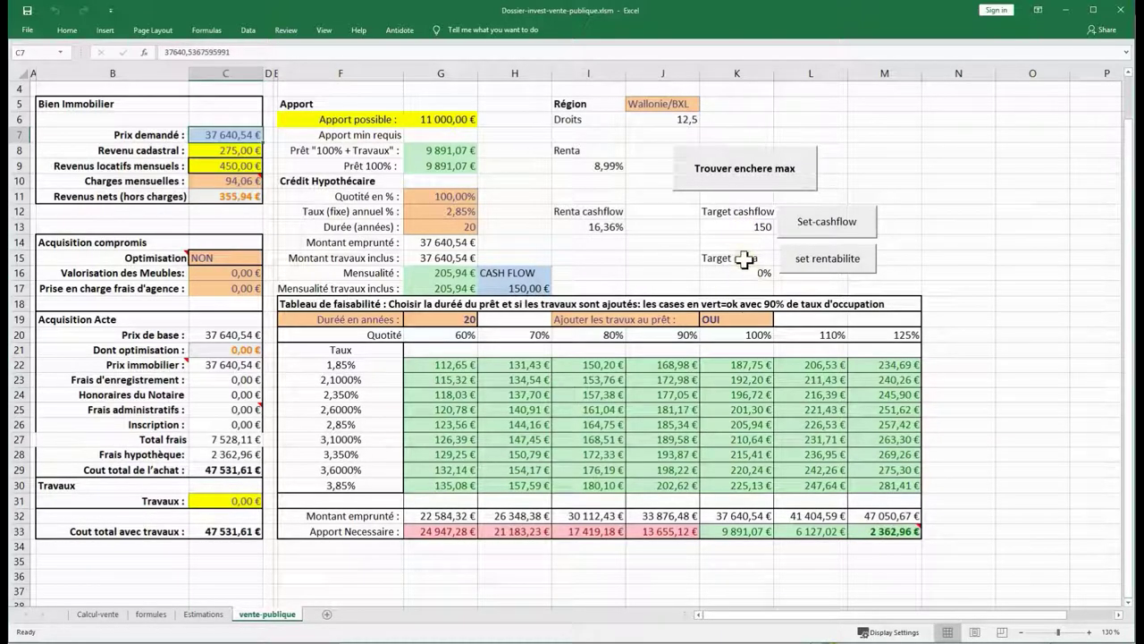
{"action": "left_click", "coordinate": [746, 228]}
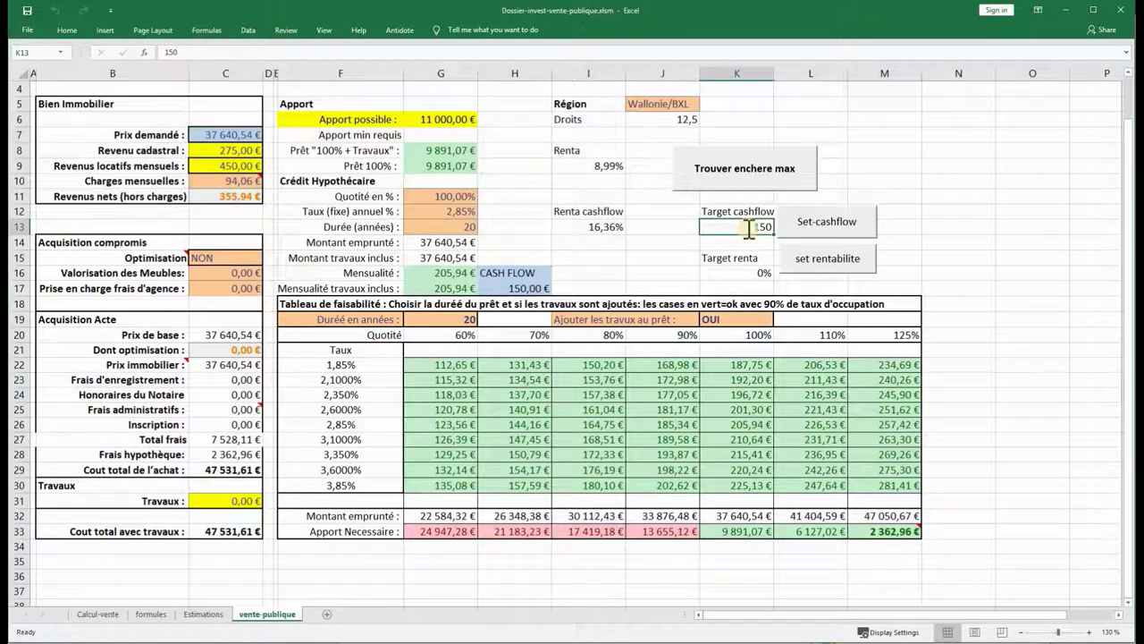
{"action": "type", "text": "0"}
{"action": "key", "text": "Return"}
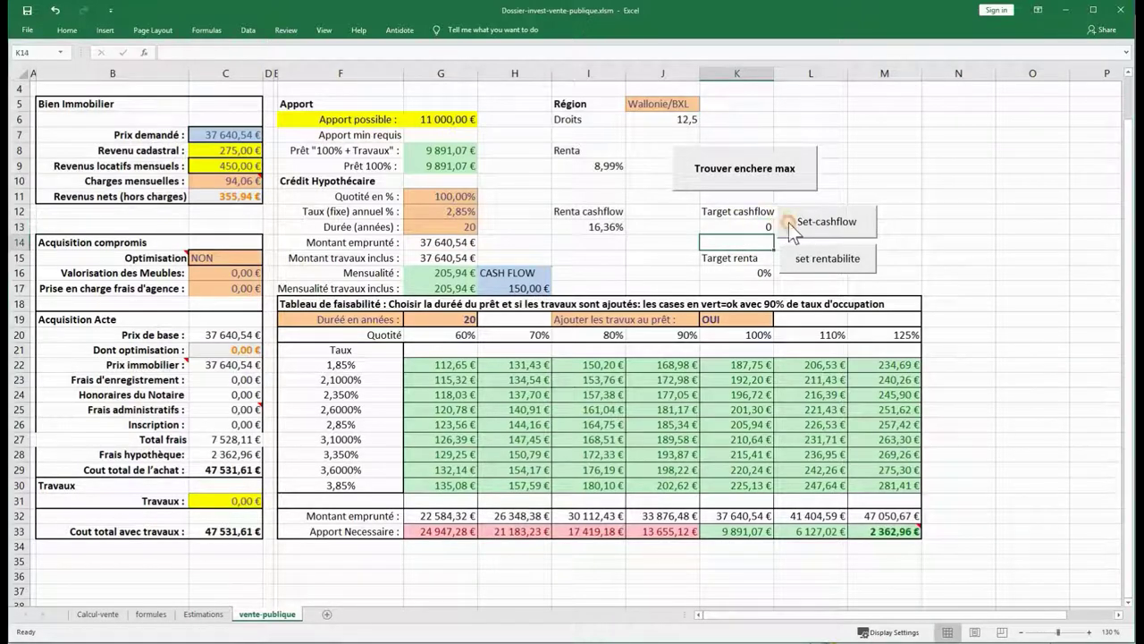
{"action": "left_click", "coordinate": [792, 223]}
{"action": "left_click", "coordinate": [49, 355]}
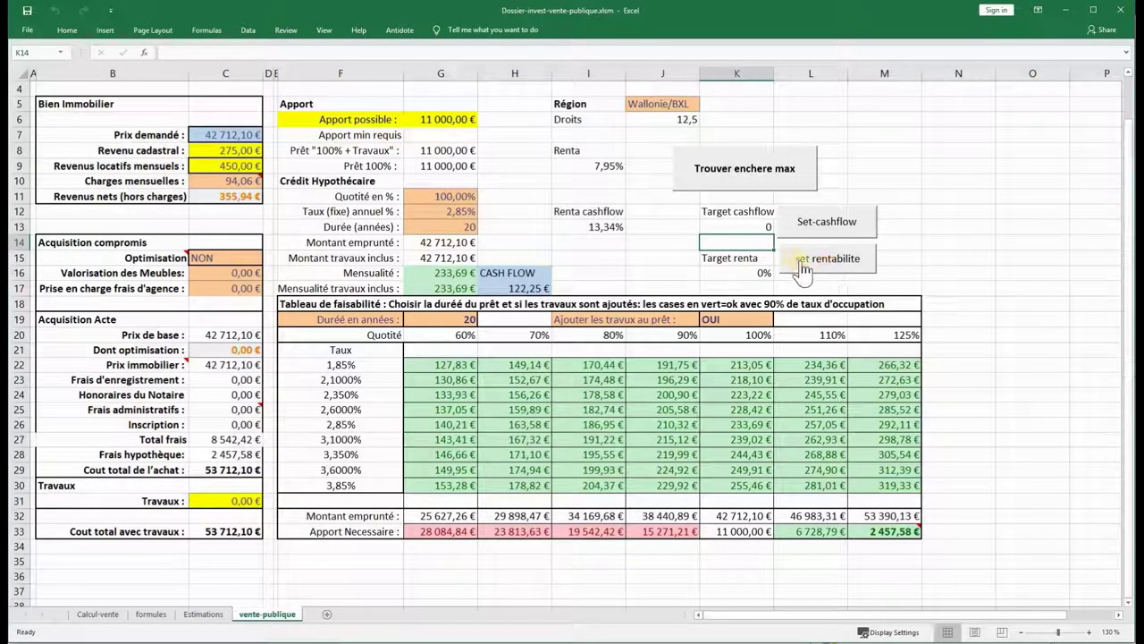
- Set the target renta to 9%, run the set rentabilite calculation and keep the Solver solution
{"action": "left_click", "coordinate": [758, 272]}
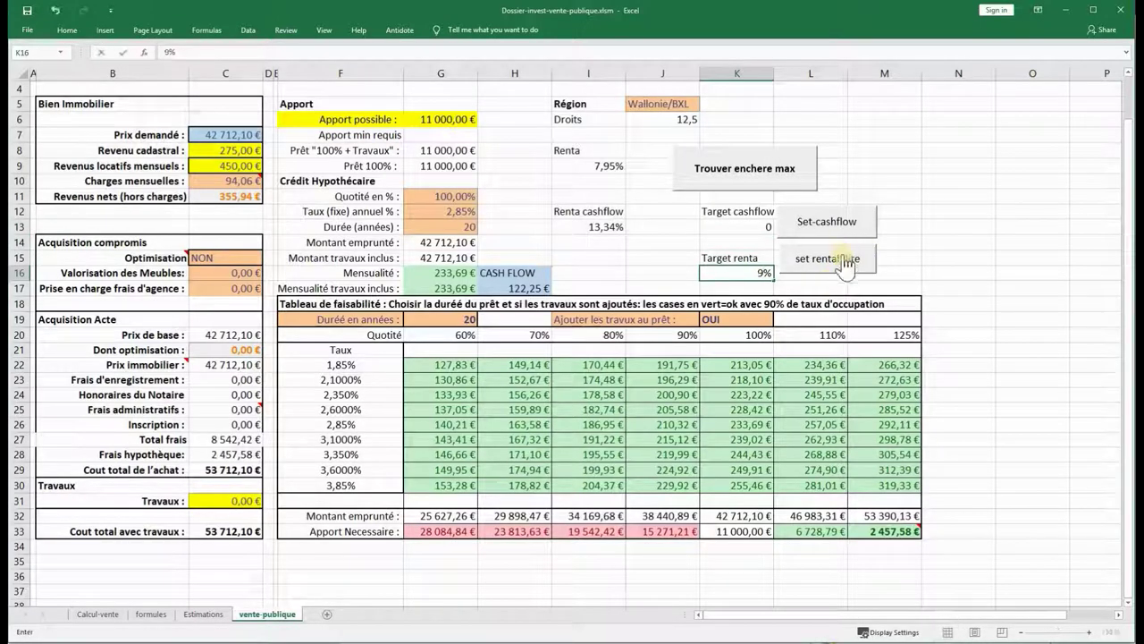
{"action": "type", "text": "9"}
{"action": "left_click", "coordinate": [841, 258]}
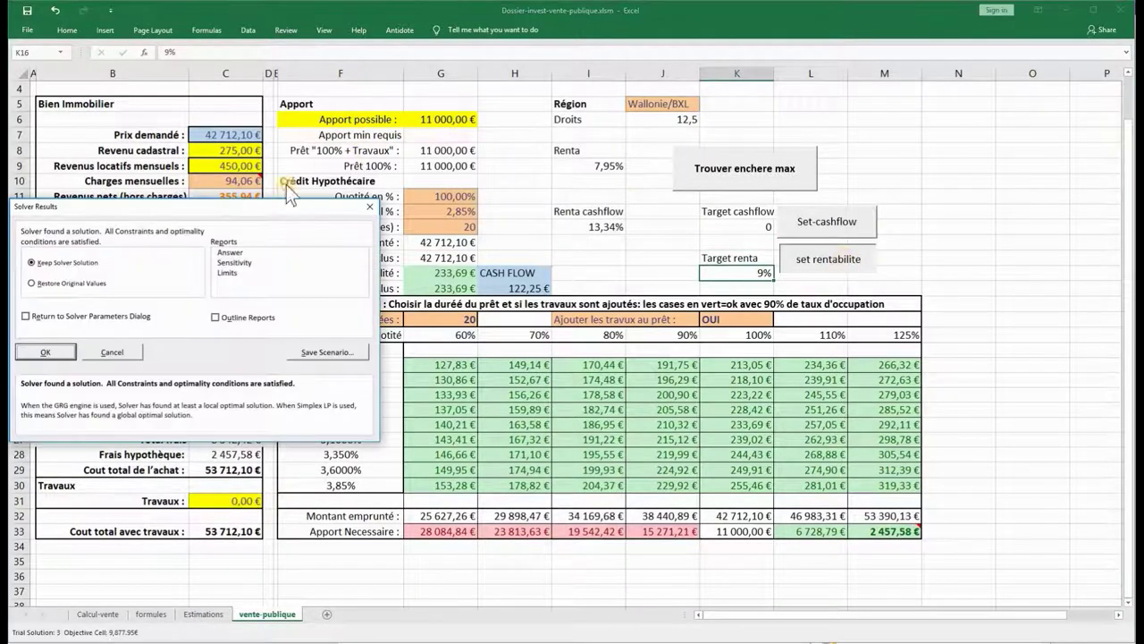
{"action": "left_click", "coordinate": [46, 351]}
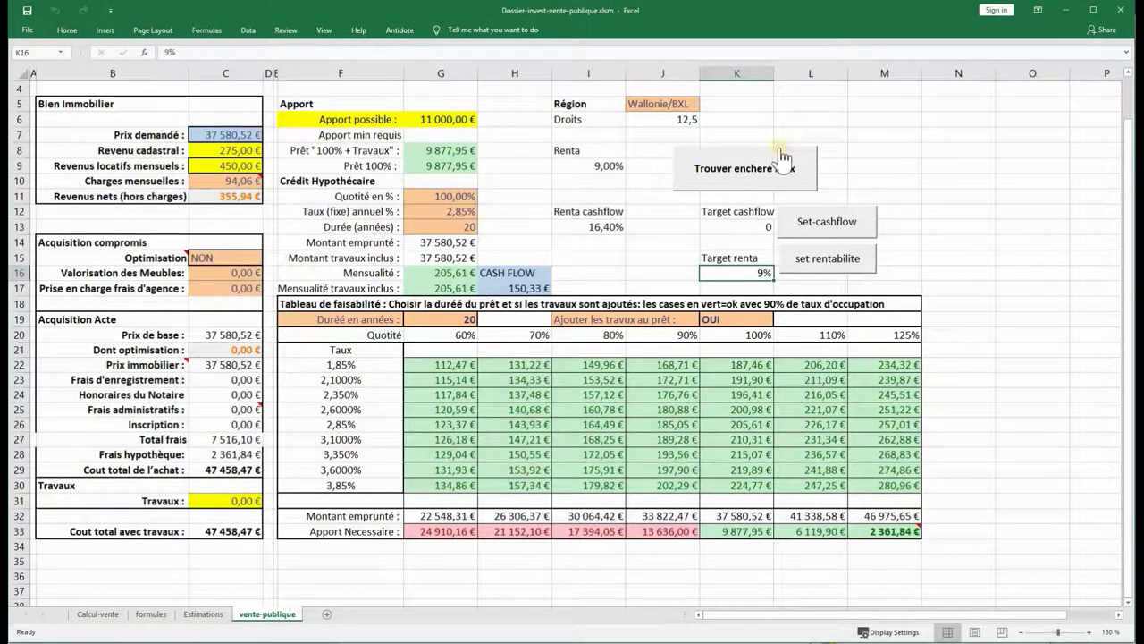
- Set the asking price (Prix demandé) to 50 000 € and inspect the available contribution and the total fees formula
{"action": "left_click", "coordinate": [219, 139]}
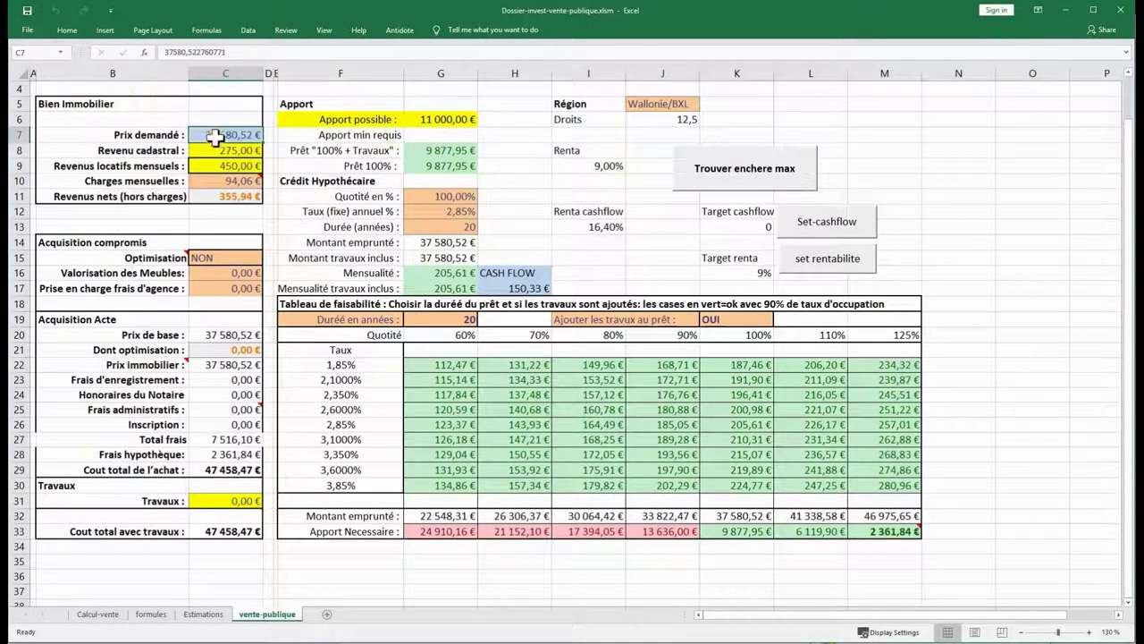
{"action": "type", "text": "5"}
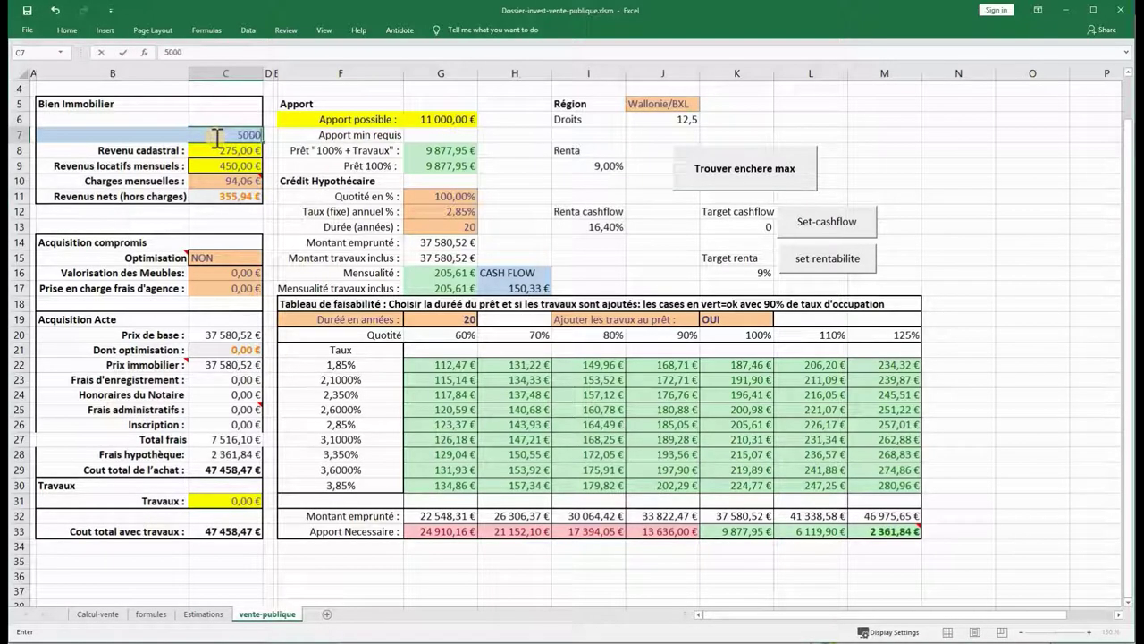
{"action": "type", "text": "0 000"}
{"action": "key", "text": "Return"}
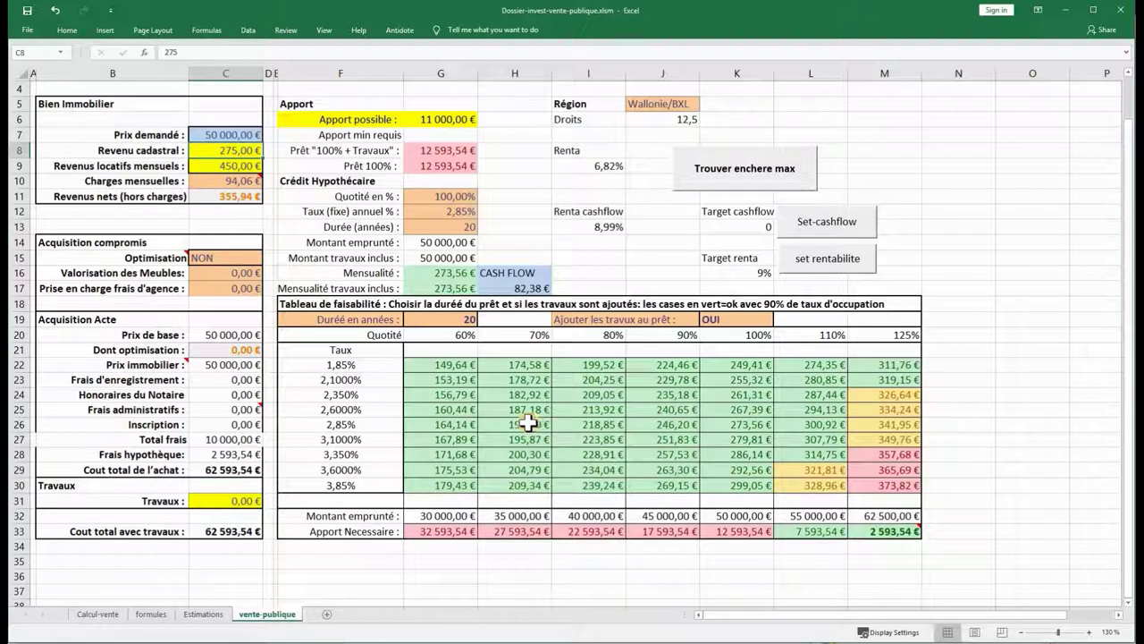
{"action": "left_click", "coordinate": [771, 168]}
{"action": "left_click", "coordinate": [428, 124]}
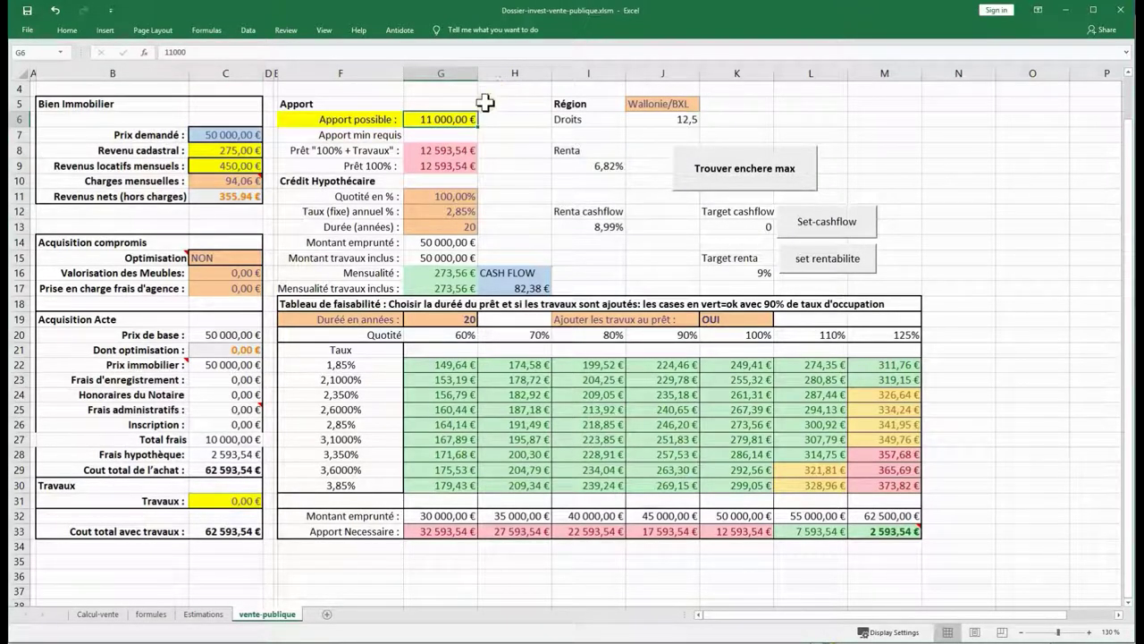
{"action": "left_click", "coordinate": [206, 440]}
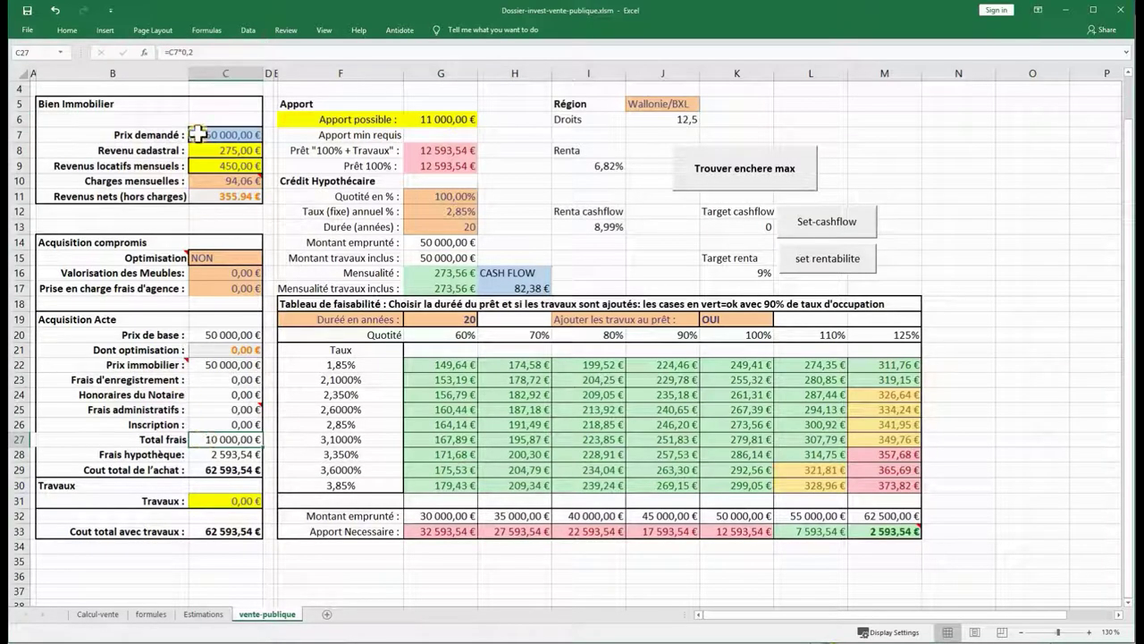